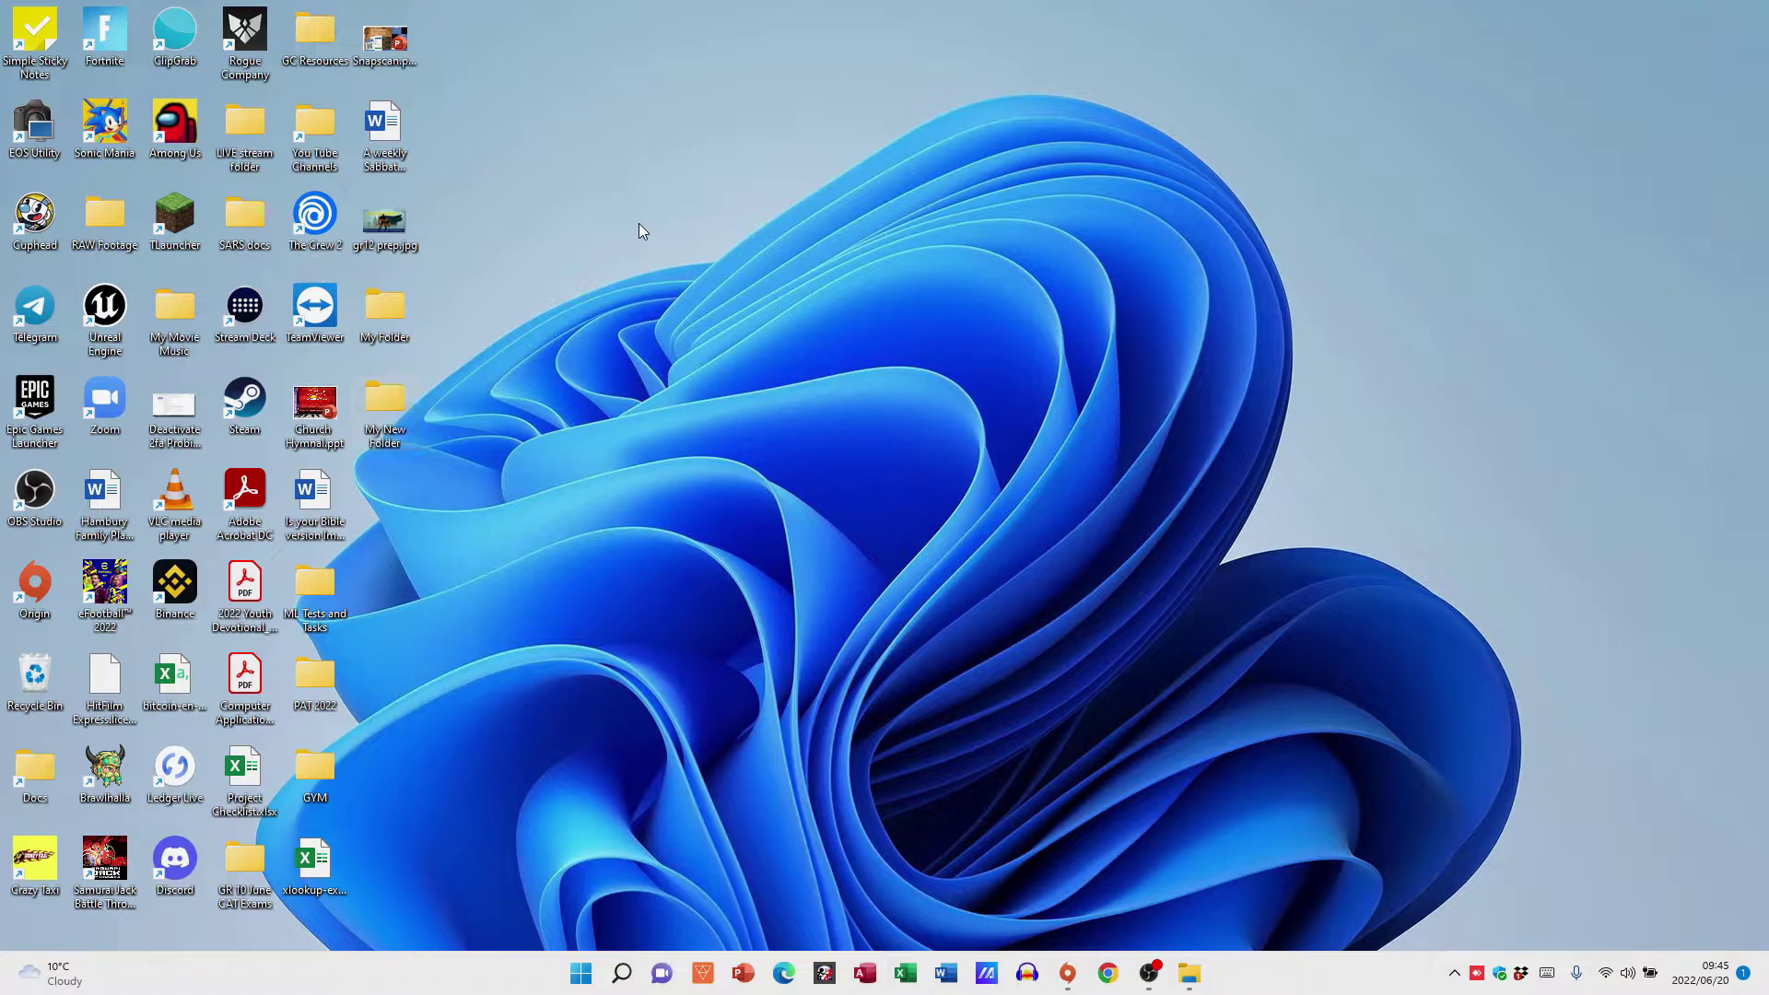
Open This PC in a smaller window and browse to the Docs folder on DATA DRIVE (D:).
key("super+e")
double_click(392, 12)
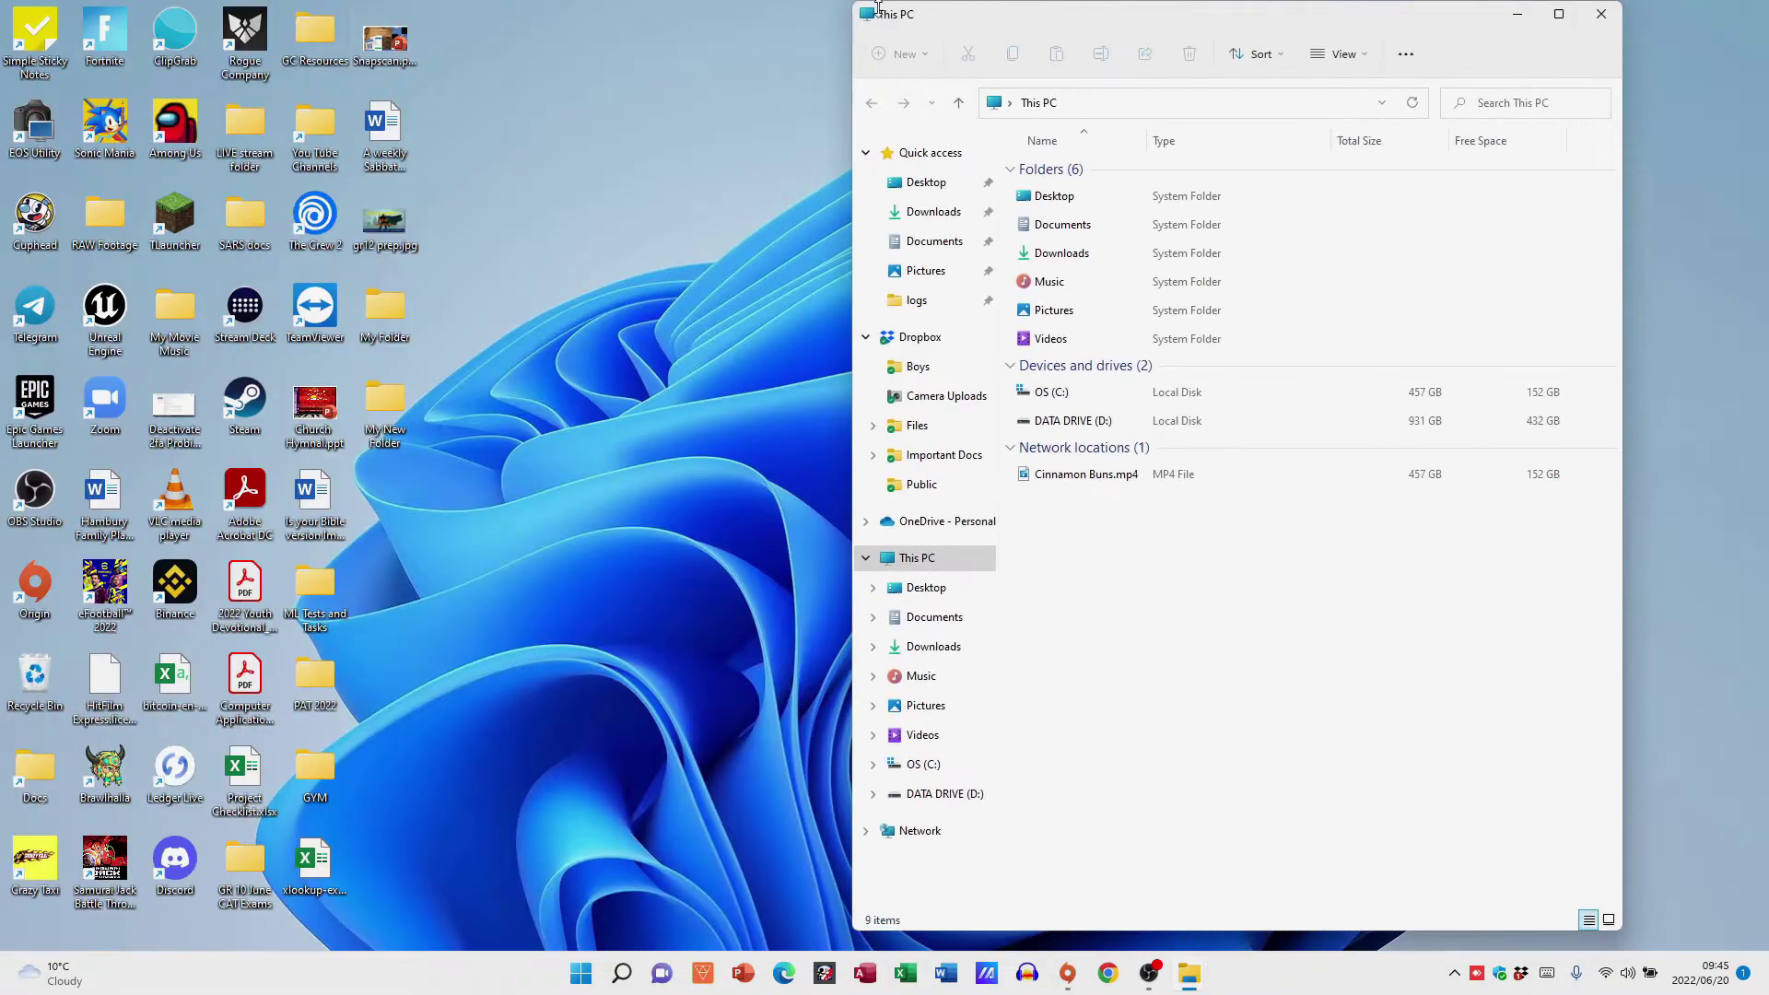
left_click_drag(948, 19, 750, 41)
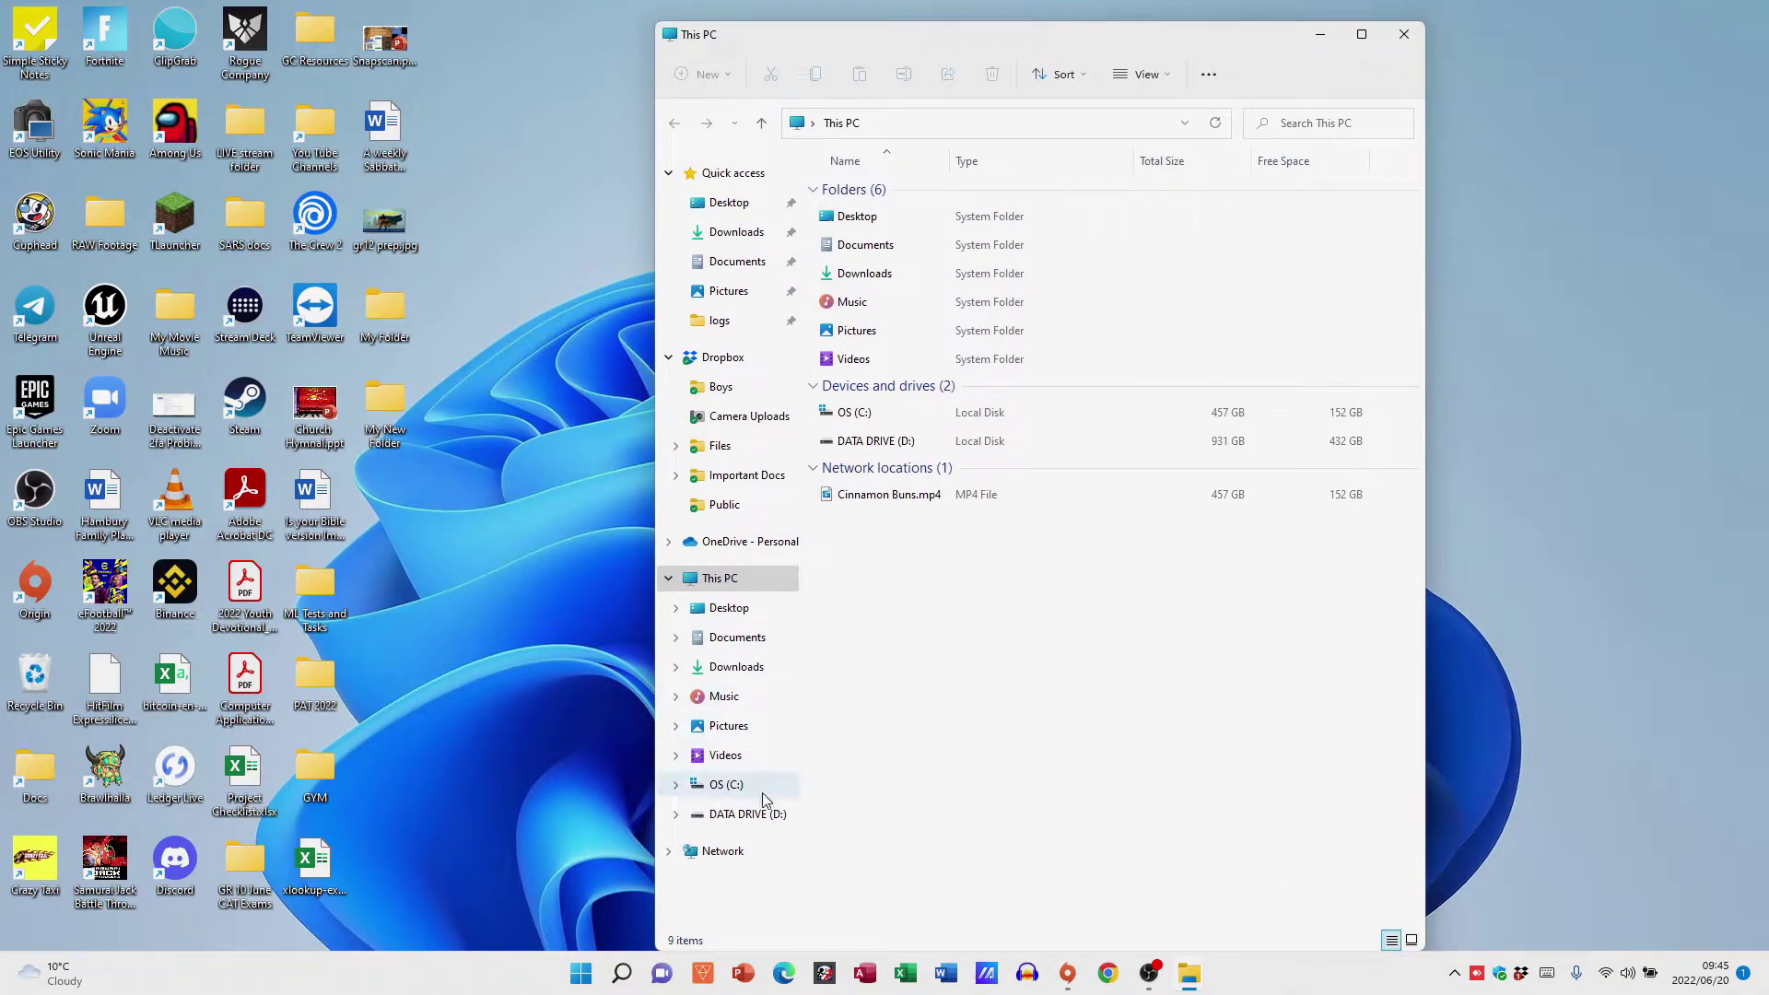
left_click(747, 819)
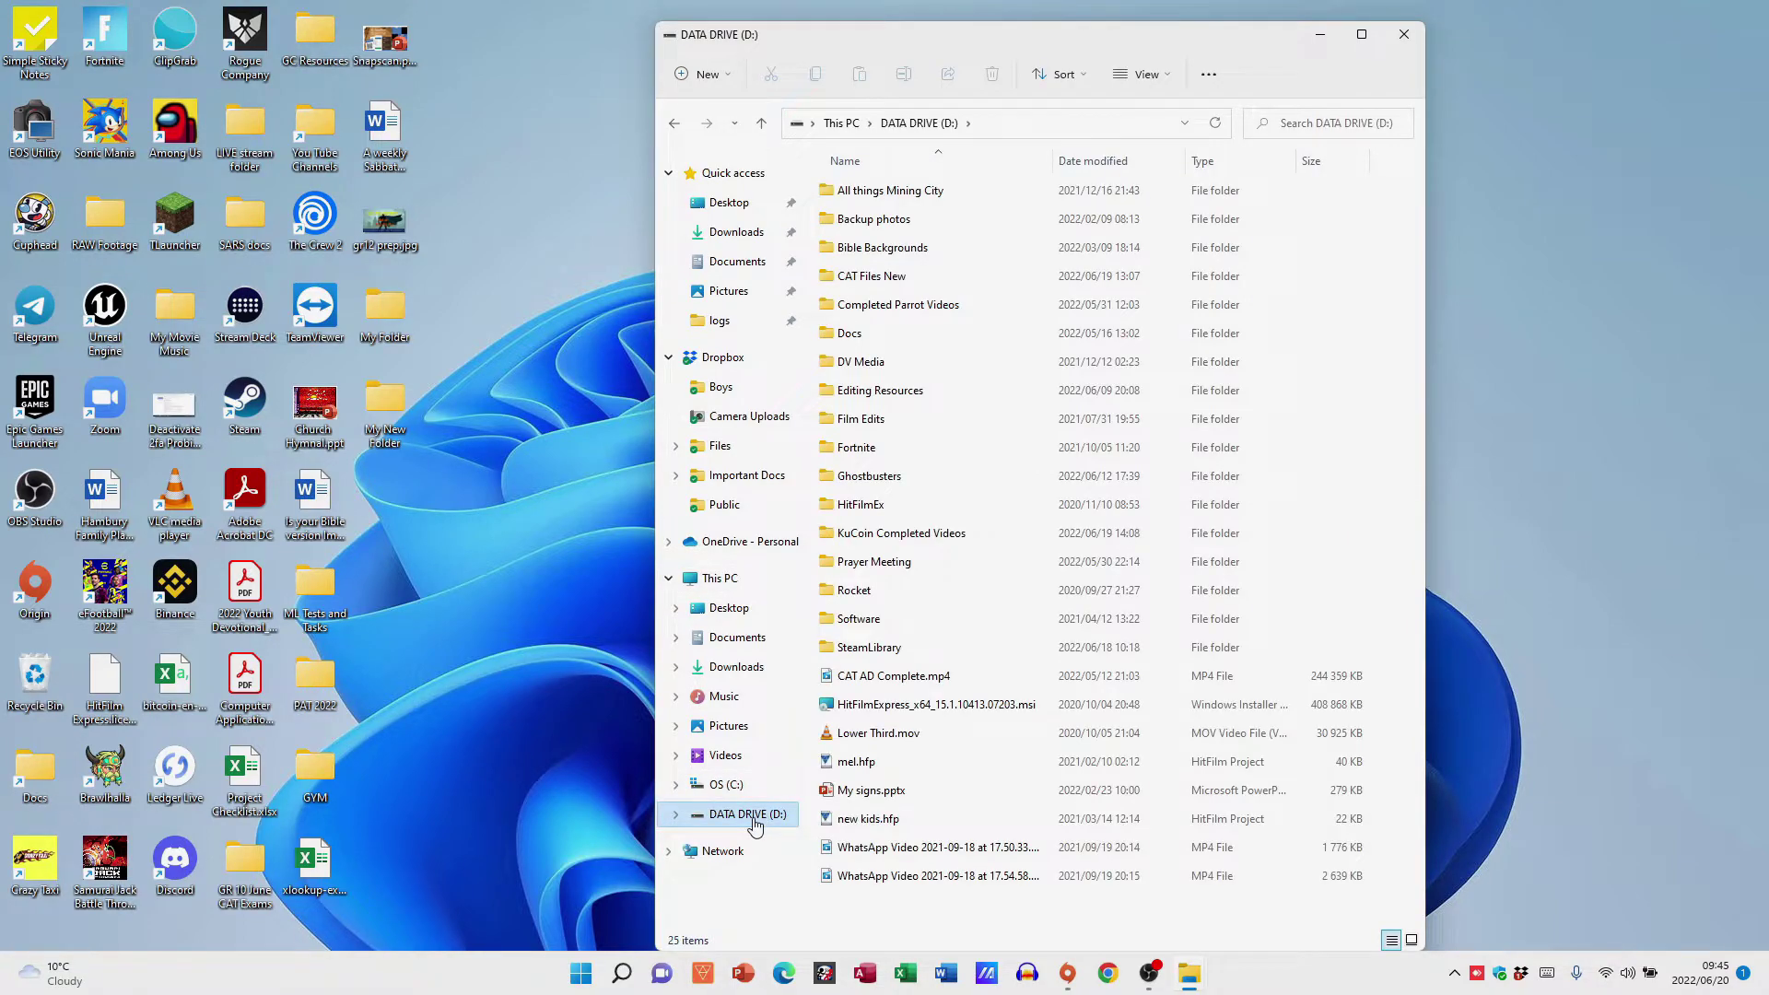
left_click(847, 346)
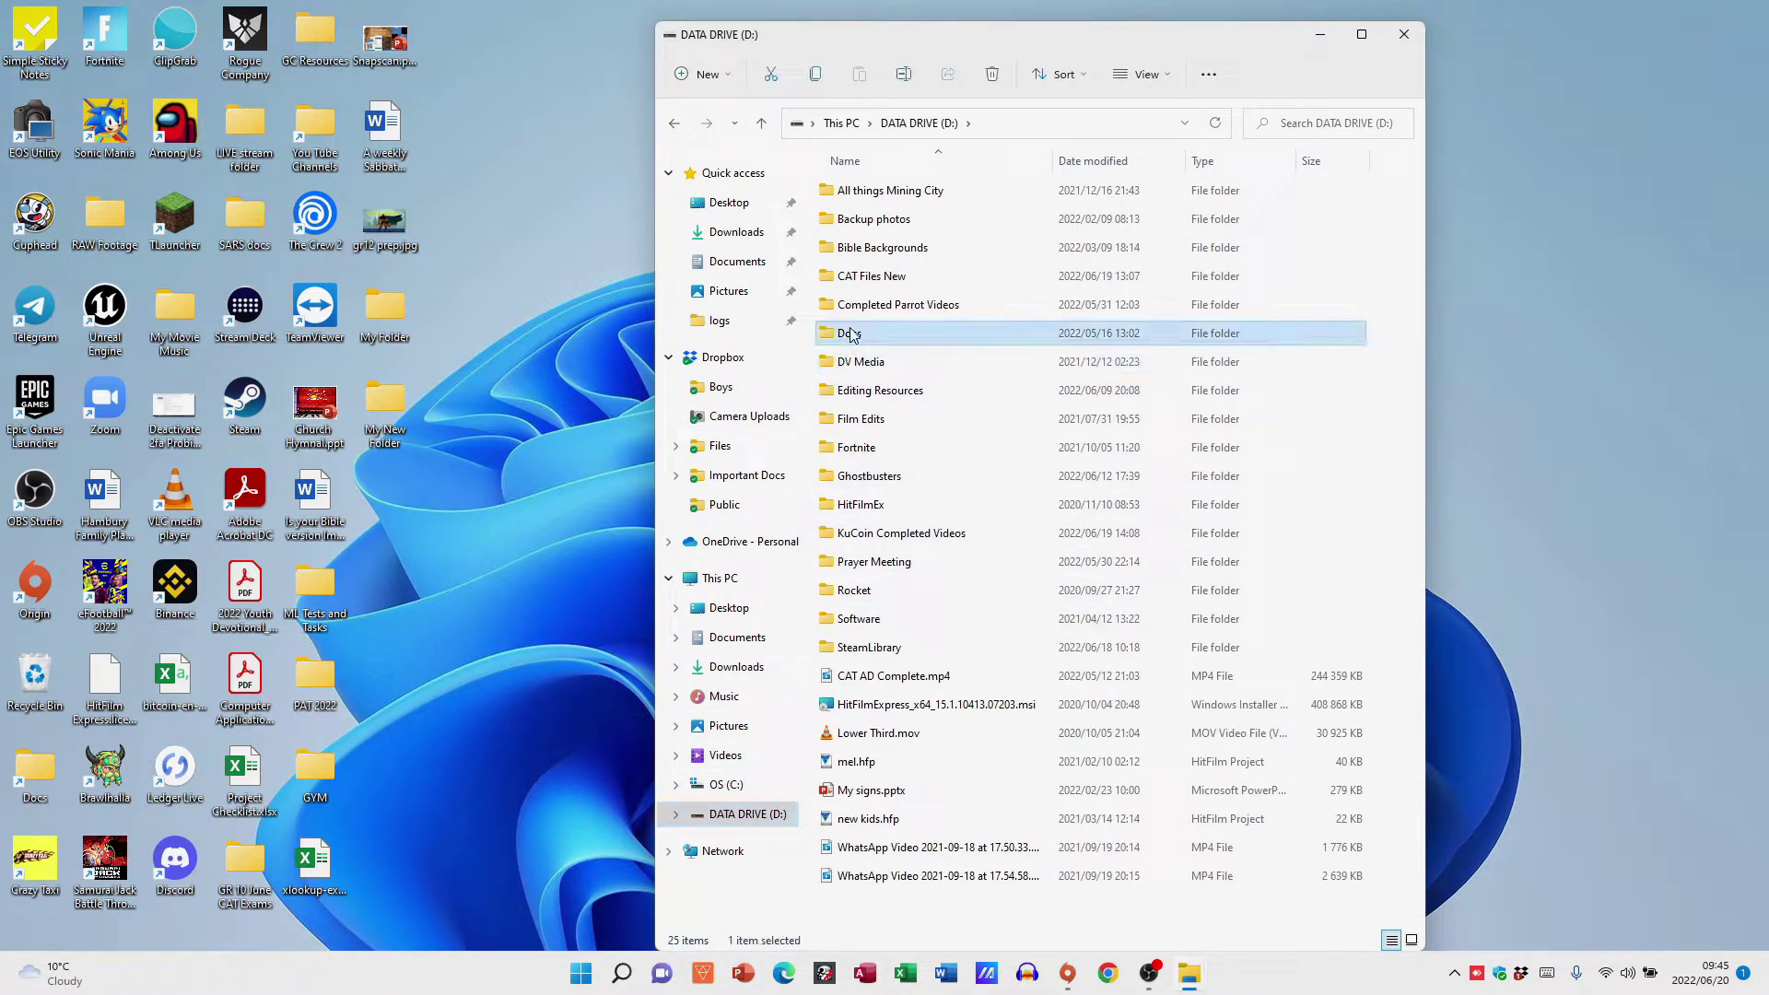
double_click(850, 336)
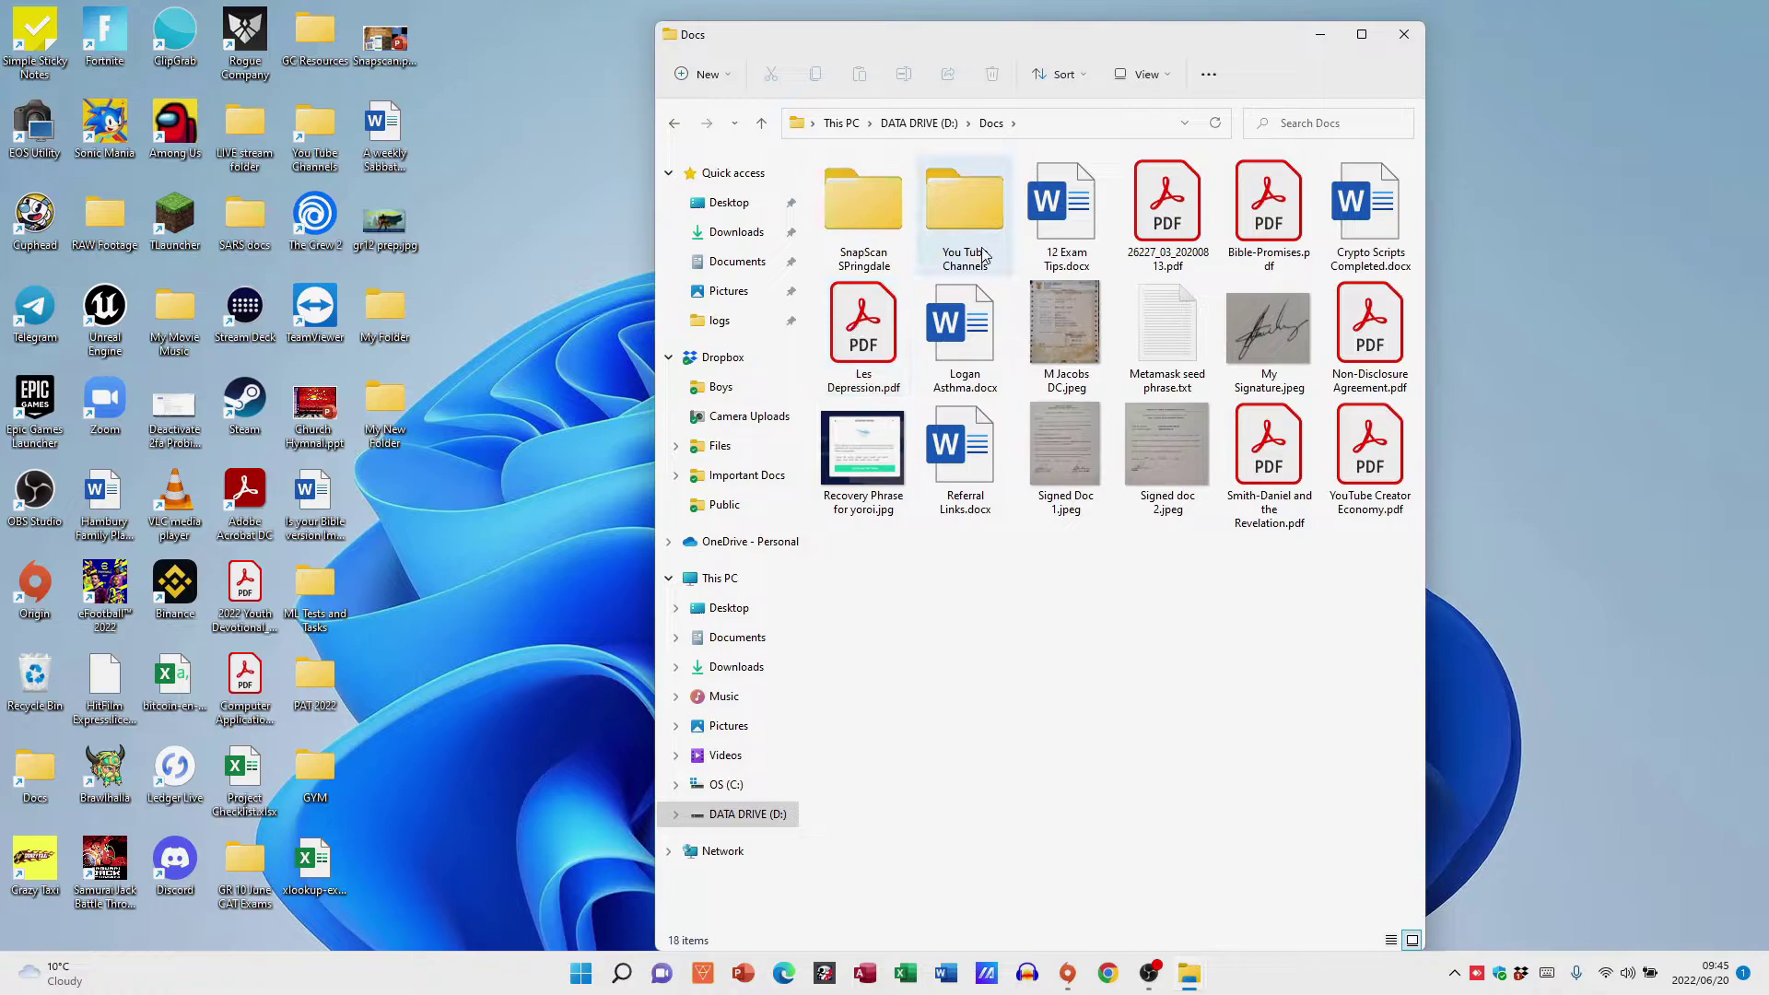
Locate the You Tube Channels folder in Docs, close that window, and launch the desktop shortcut.
left_click(965, 221)
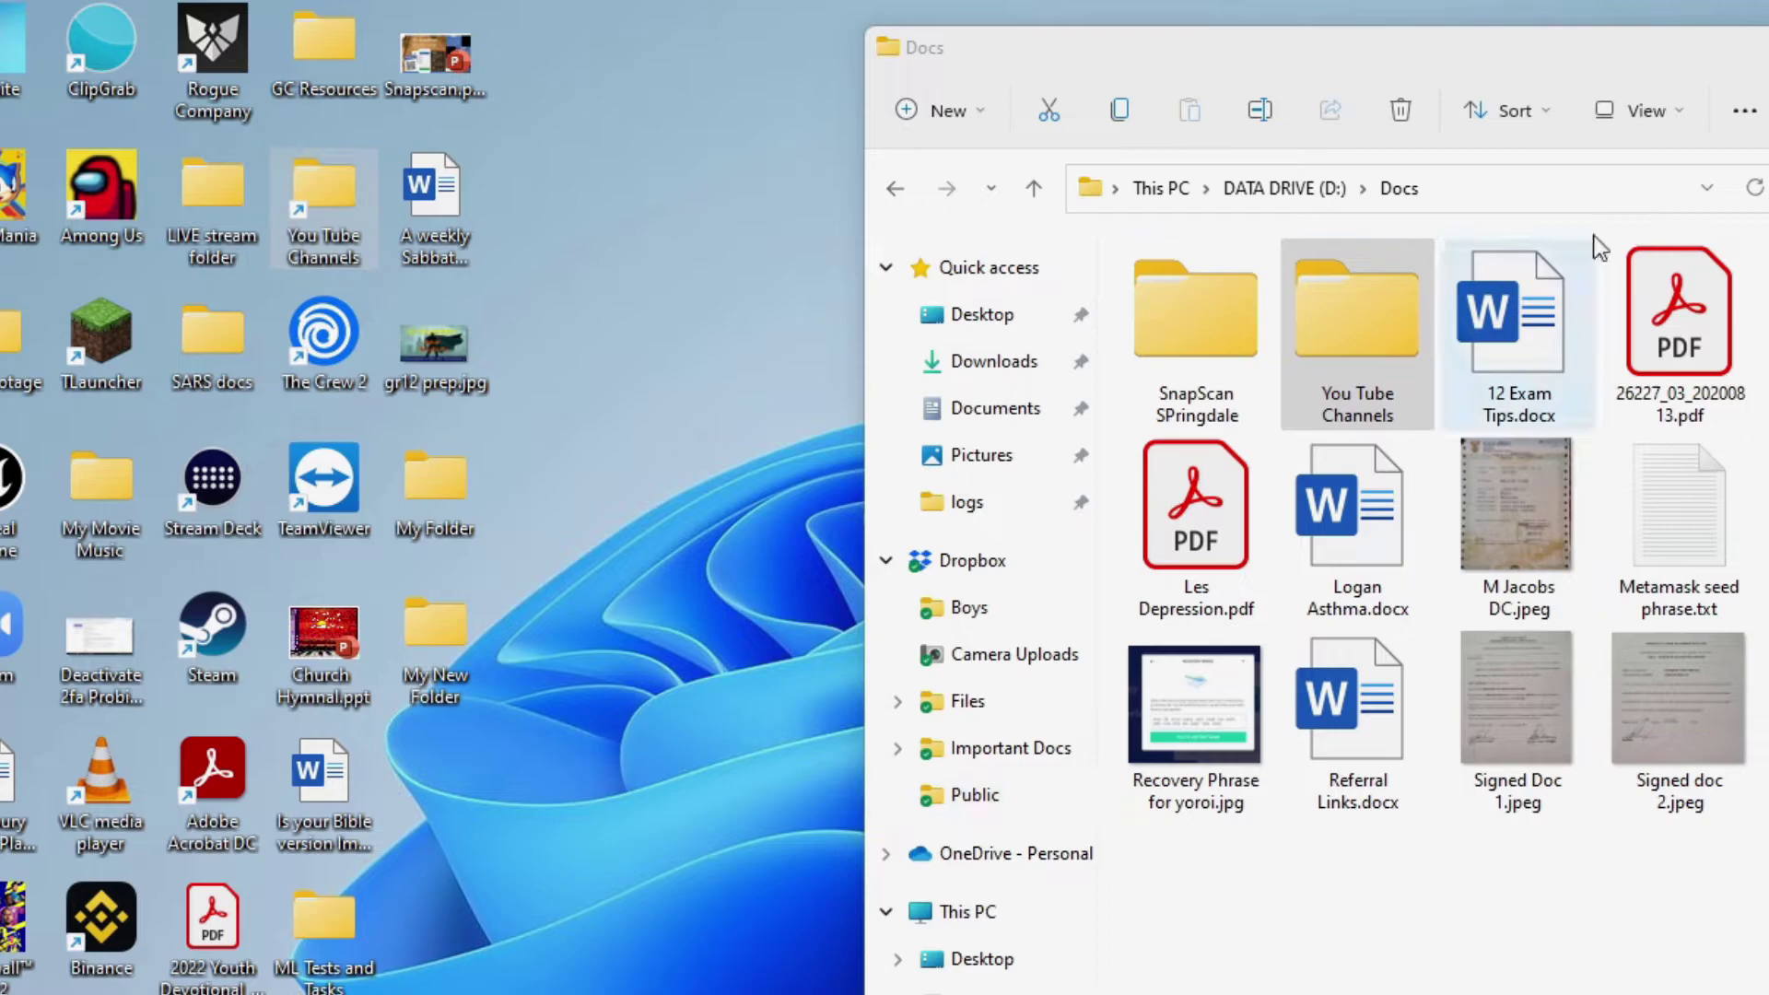
key("alt+F4")
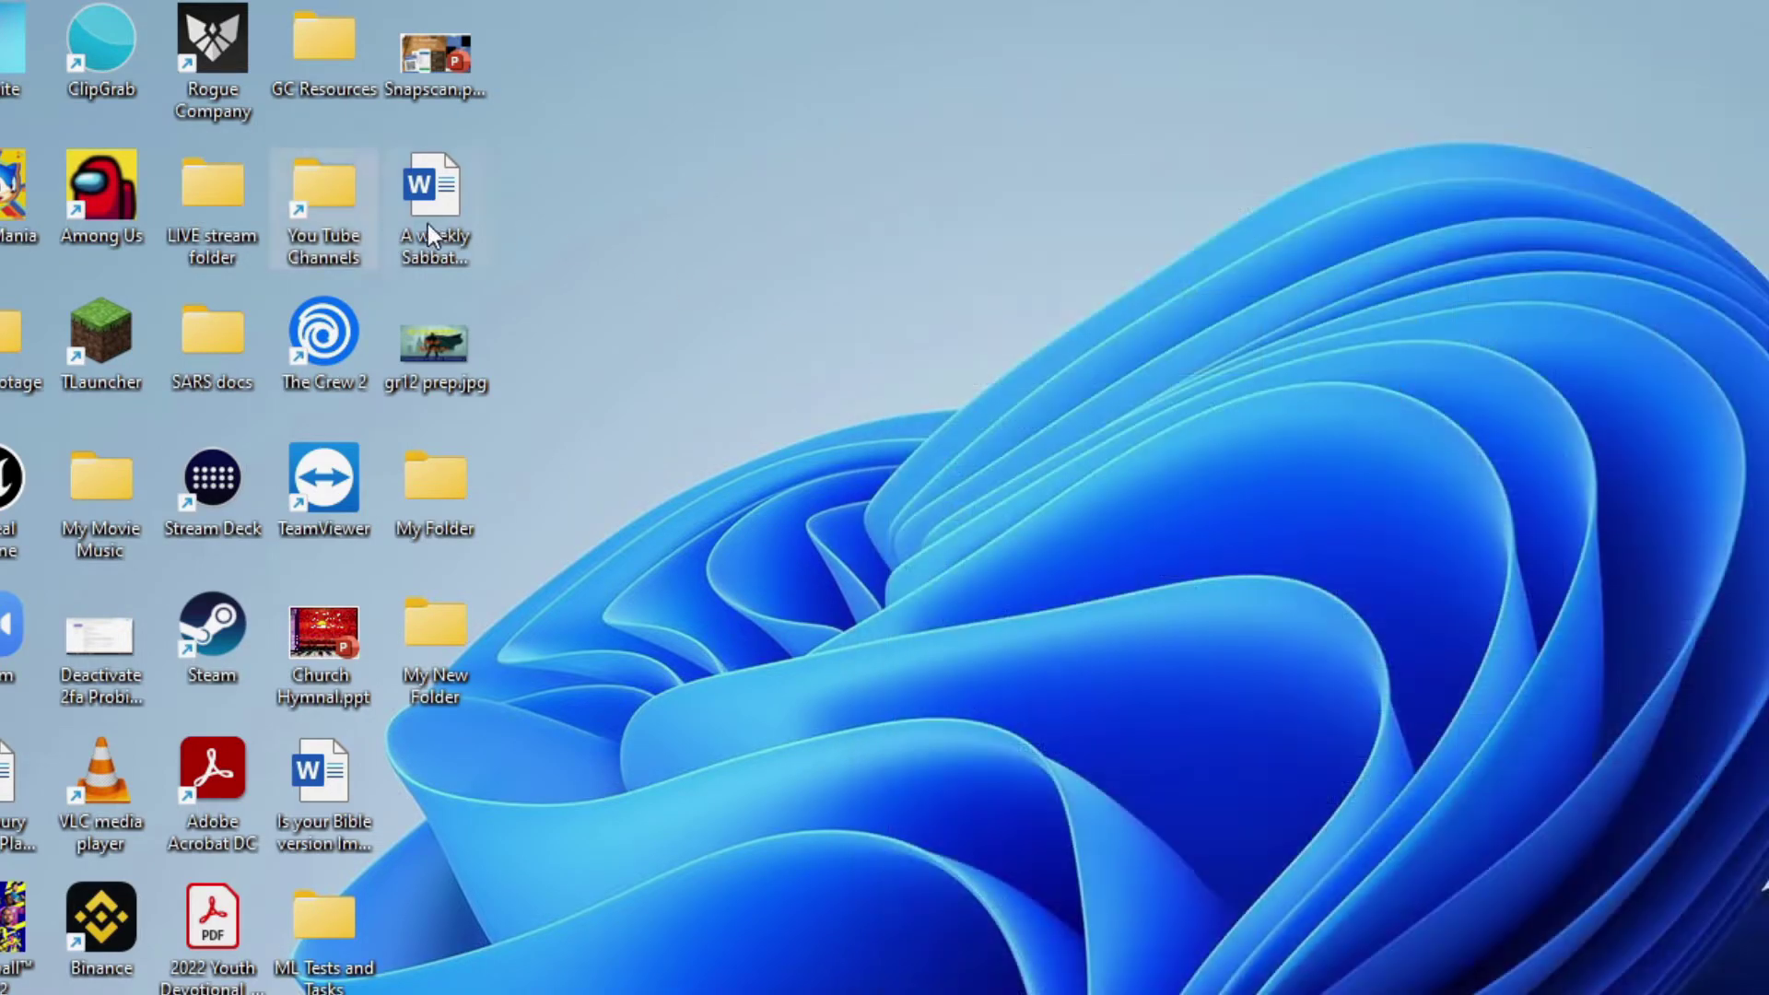
double_click(314, 201)
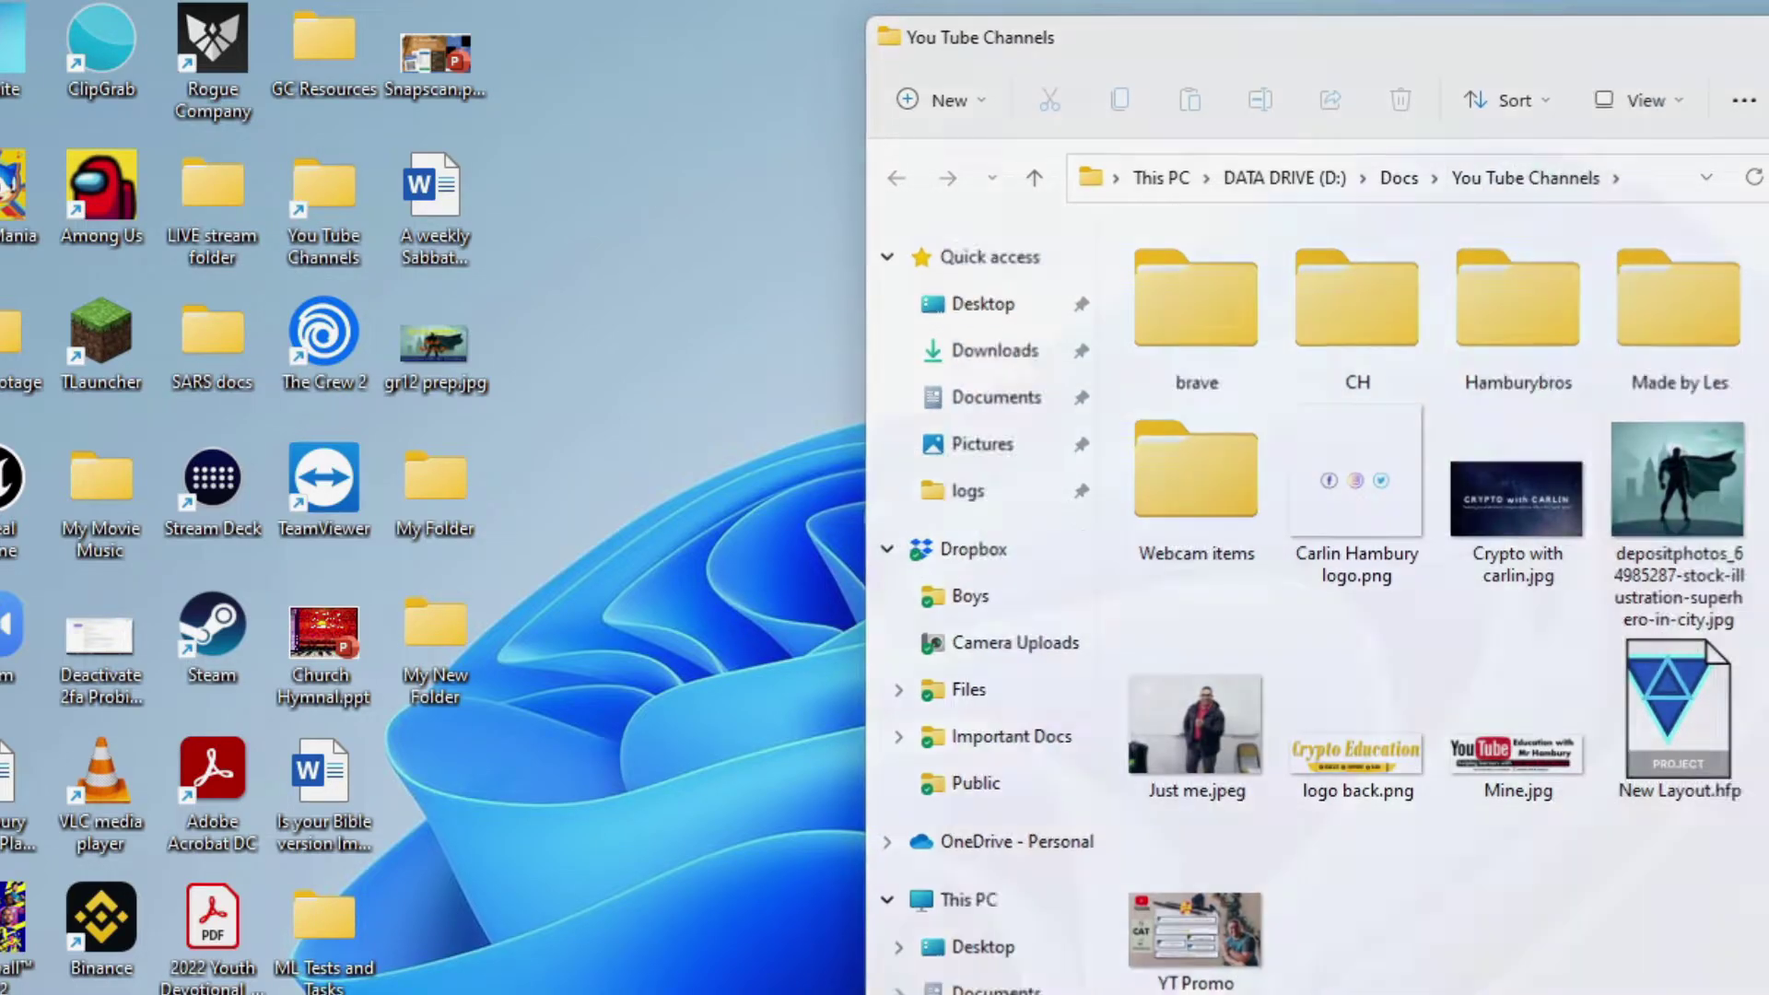
Close the D:\Docs\You Tube Channels window with Alt+F4.
key("alt+F4")
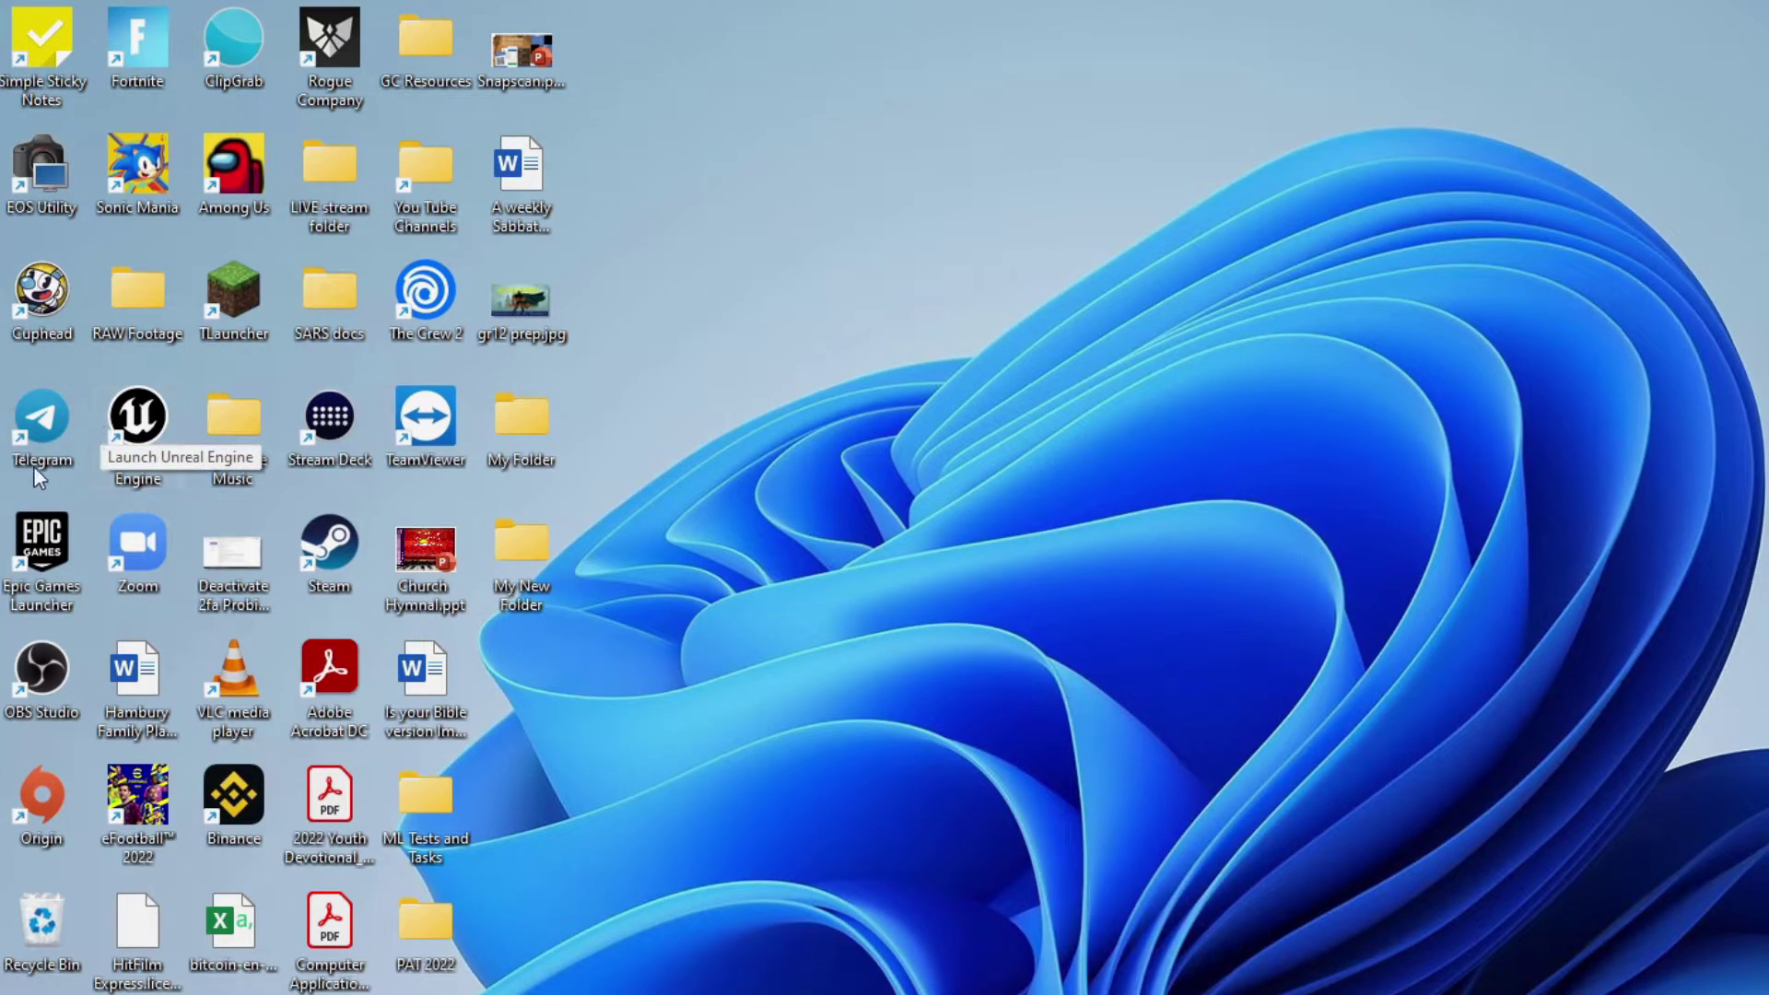